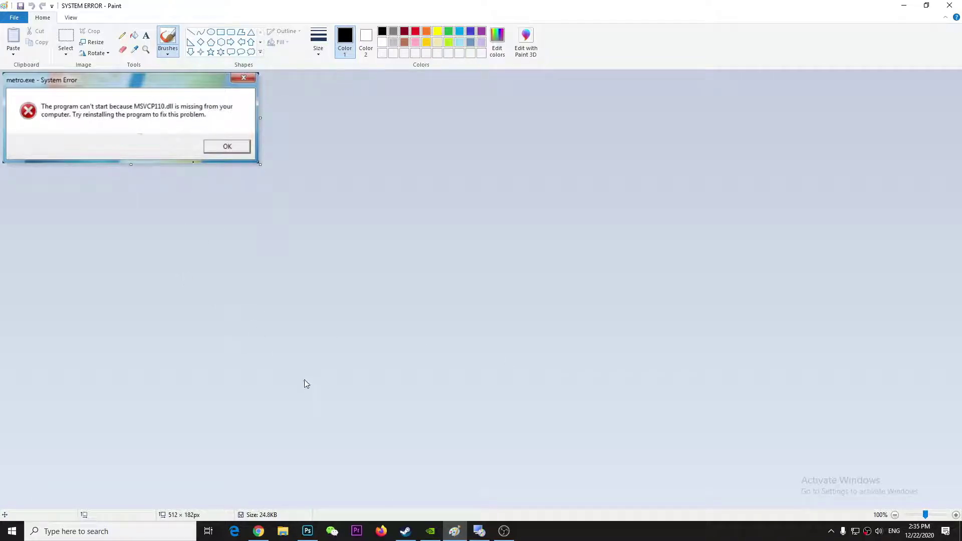
Step: Paste 'vcredist_x64' into the Google homepage search box and run the search
left_click(258, 531)
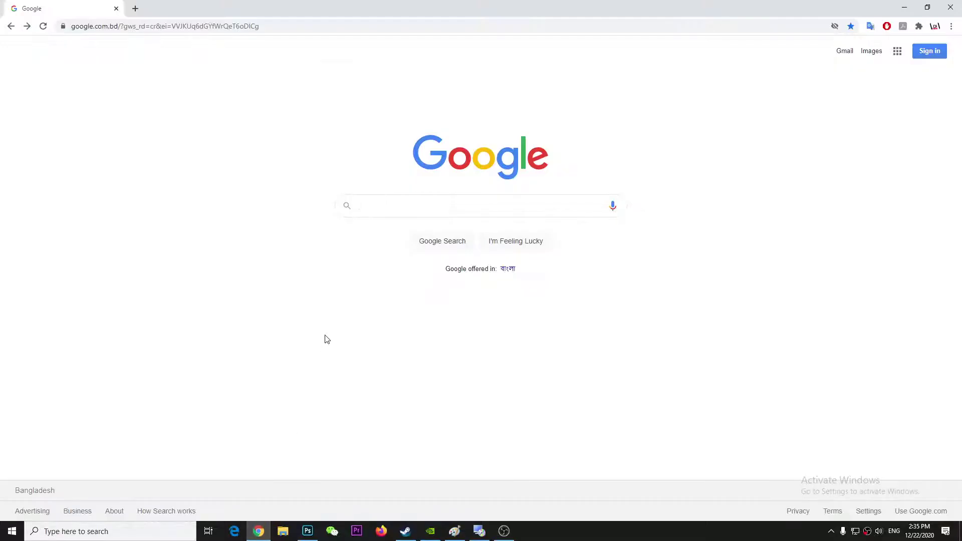
type("vcredist_x64")
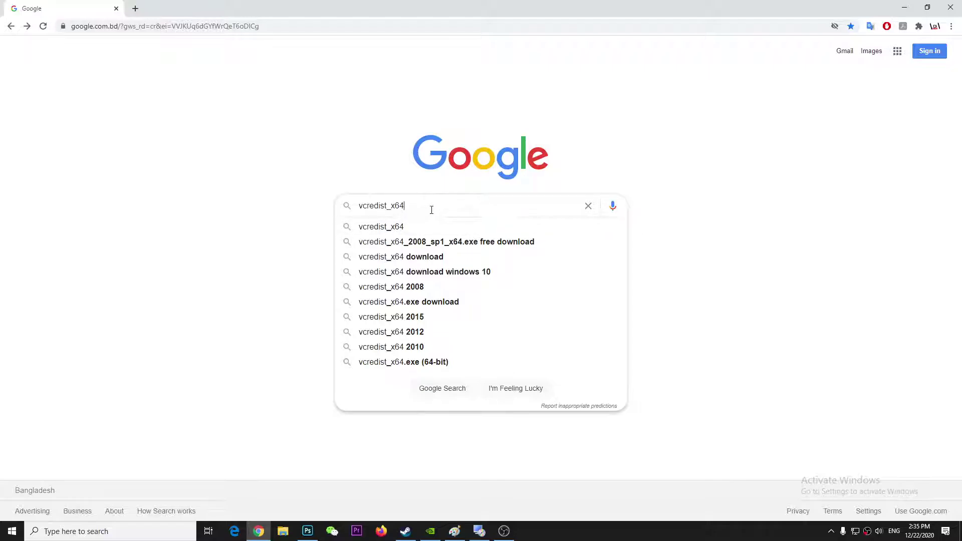
left_click(413, 226)
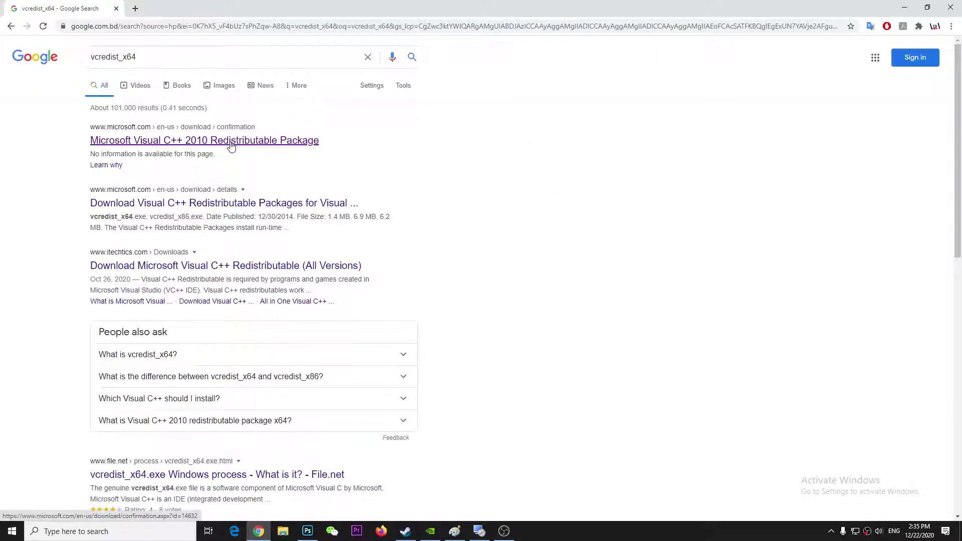
Step: Open the 'Microsoft Visual C++ 2010 Redistributable Package' search result
left_click(231, 144)
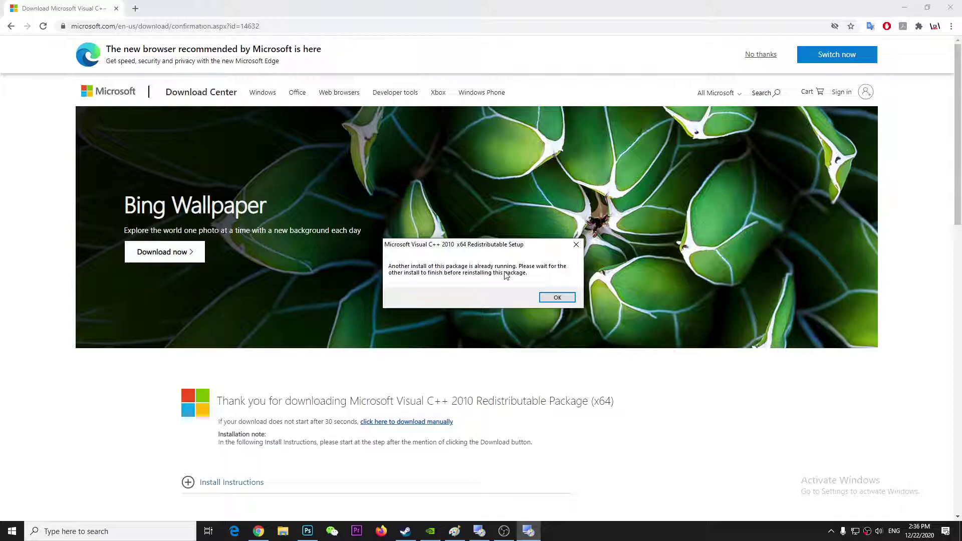
Step: Dismiss the install-running warning, check setup's newer-version-detected message, and return to Chrome
left_click(576, 244)
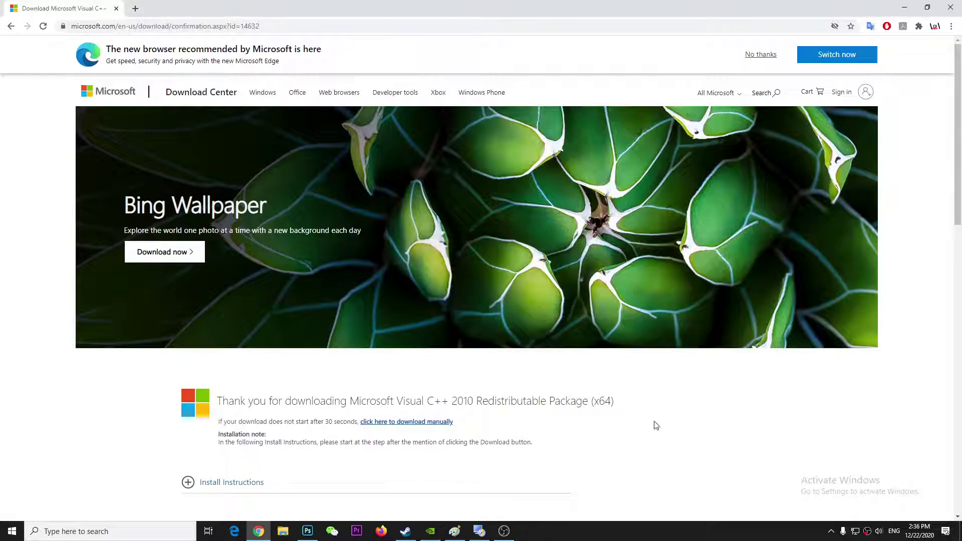
left_click(479, 531)
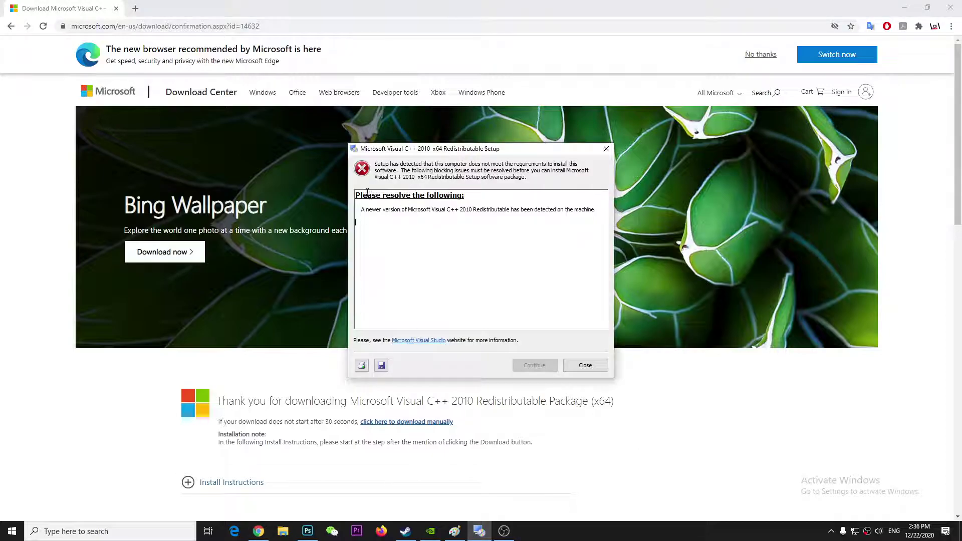
left_click_drag(357, 219, 594, 211)
left_click(508, 206)
left_click(259, 25)
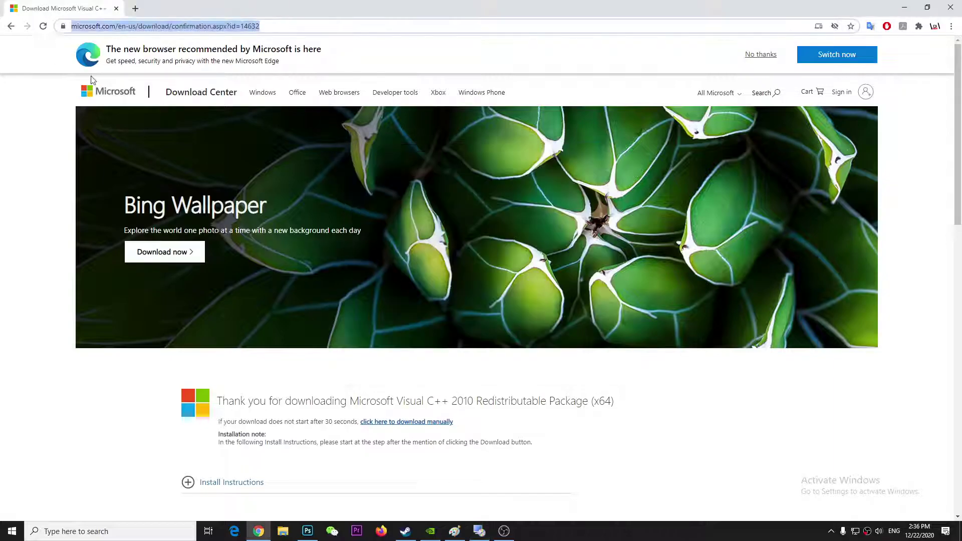
mouse_move(455, 531)
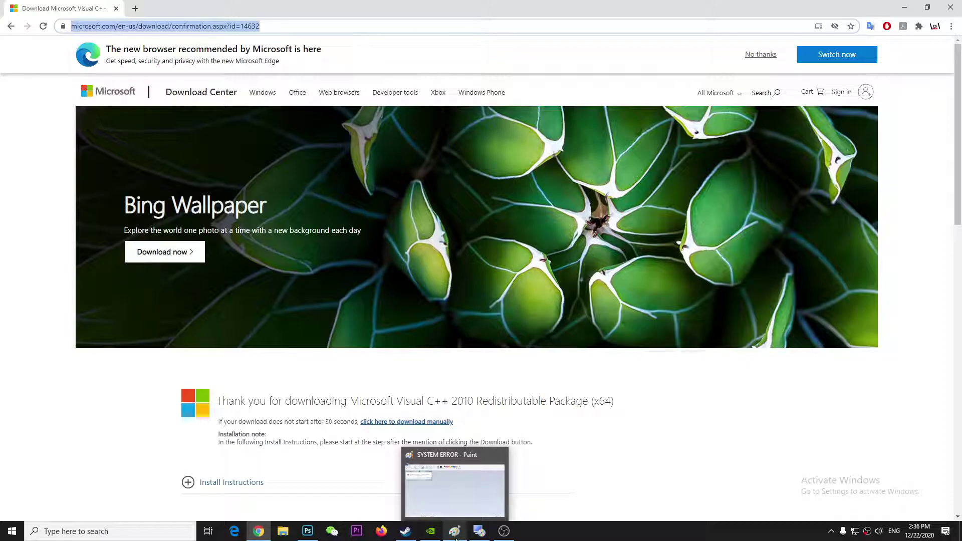
Step: Bring the 'SYSTEM ERROR - Paint' window with the MSVCP110.dll screenshot to the front
left_click(454, 531)
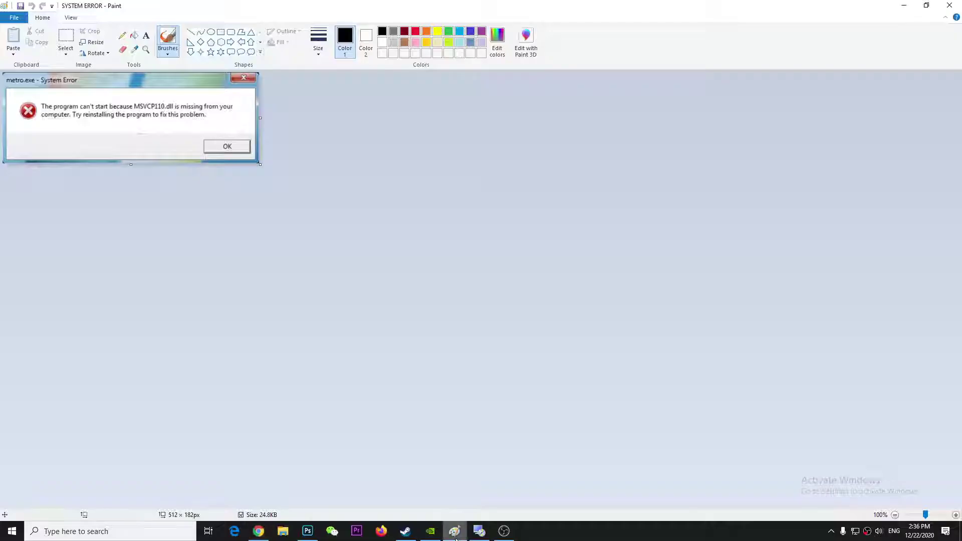